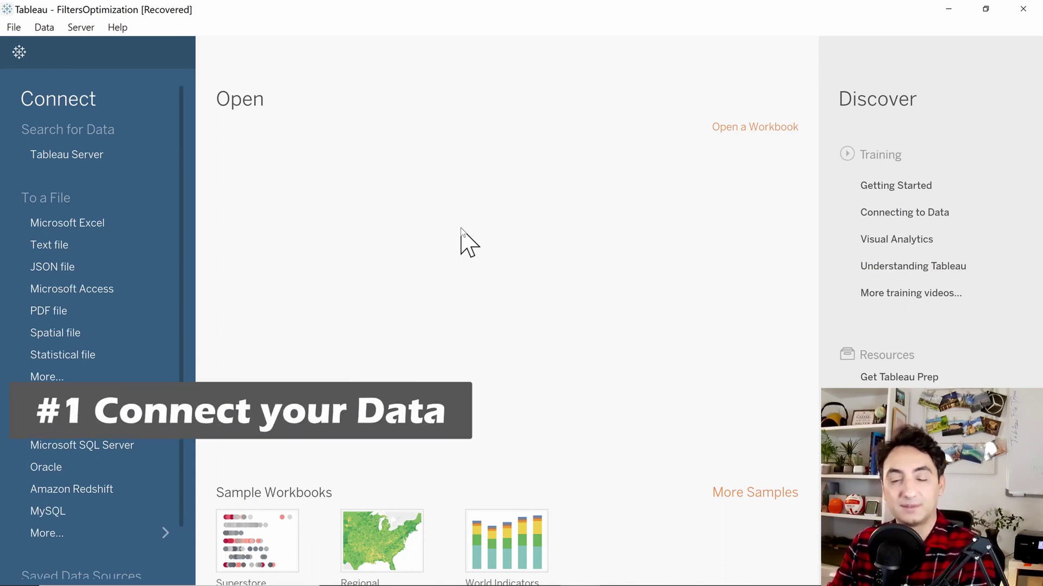
- View the MySQL connection settings, close them without signing in, and return to the open workbook
click(104, 510)
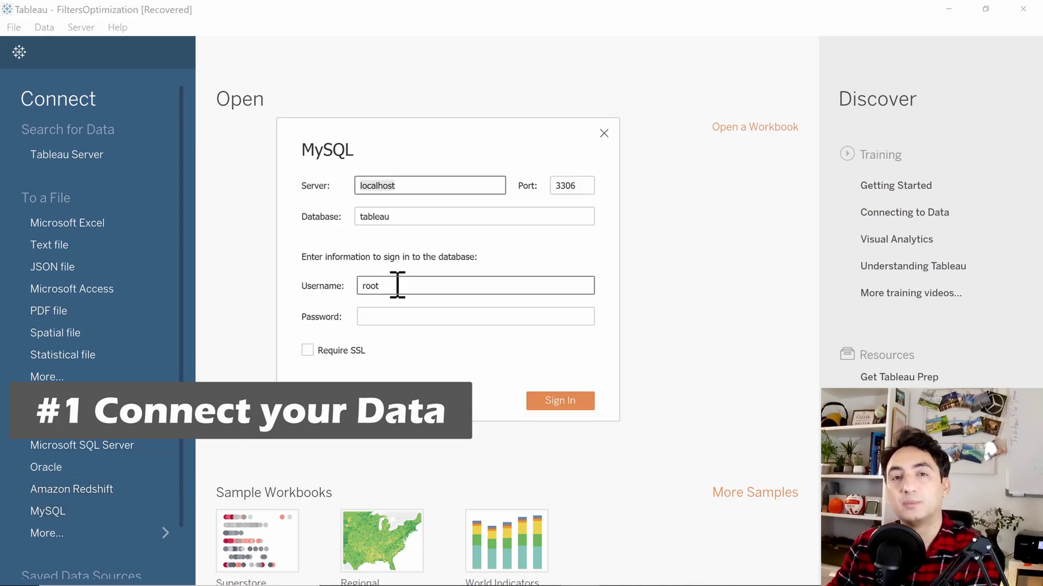
click(604, 134)
click(24, 53)
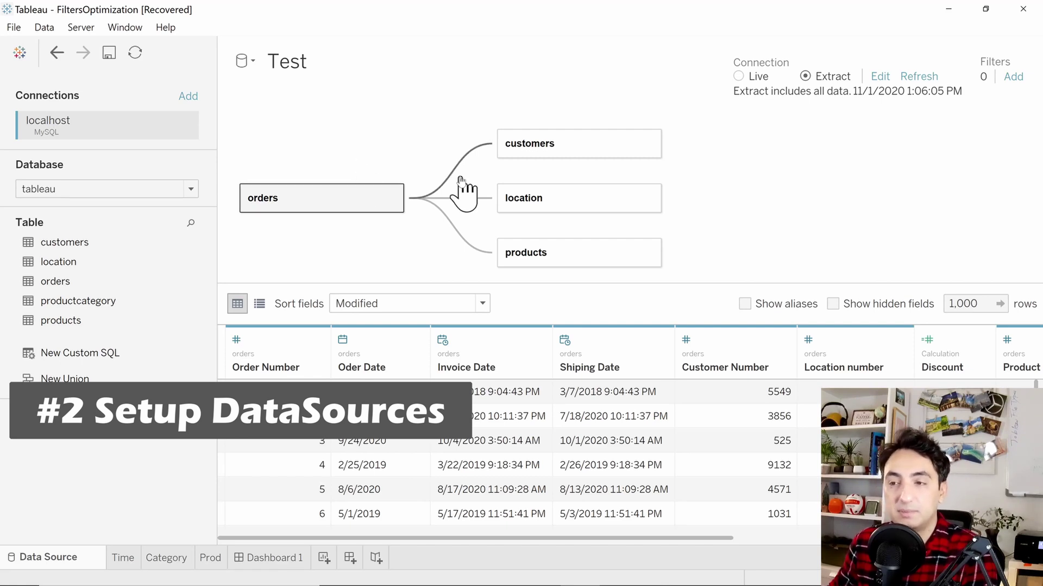
- Examine the relationships of the orders table and the data type options for the Shiping Date field
mouse_move(455, 180)
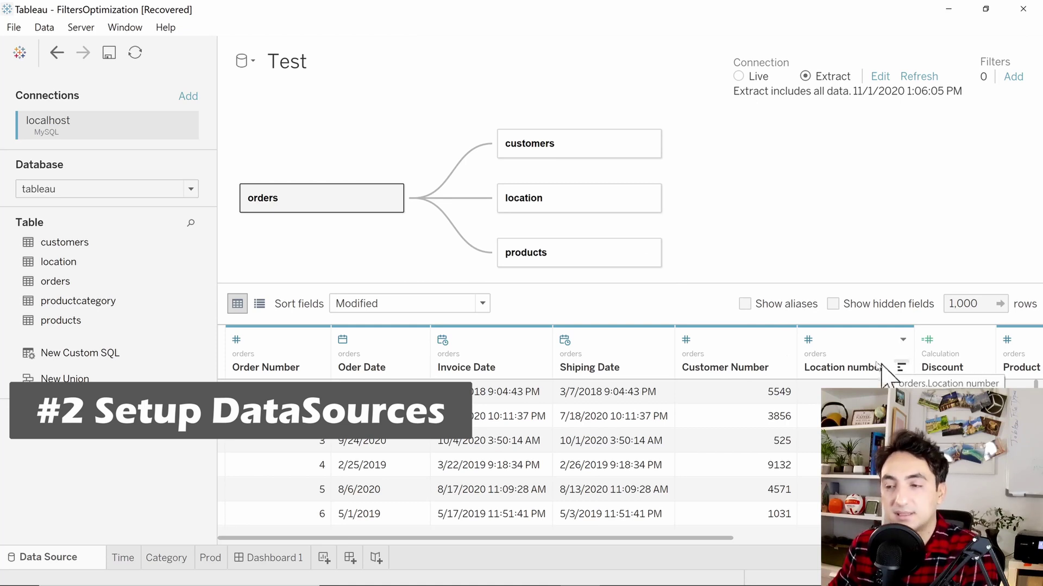
click(566, 341)
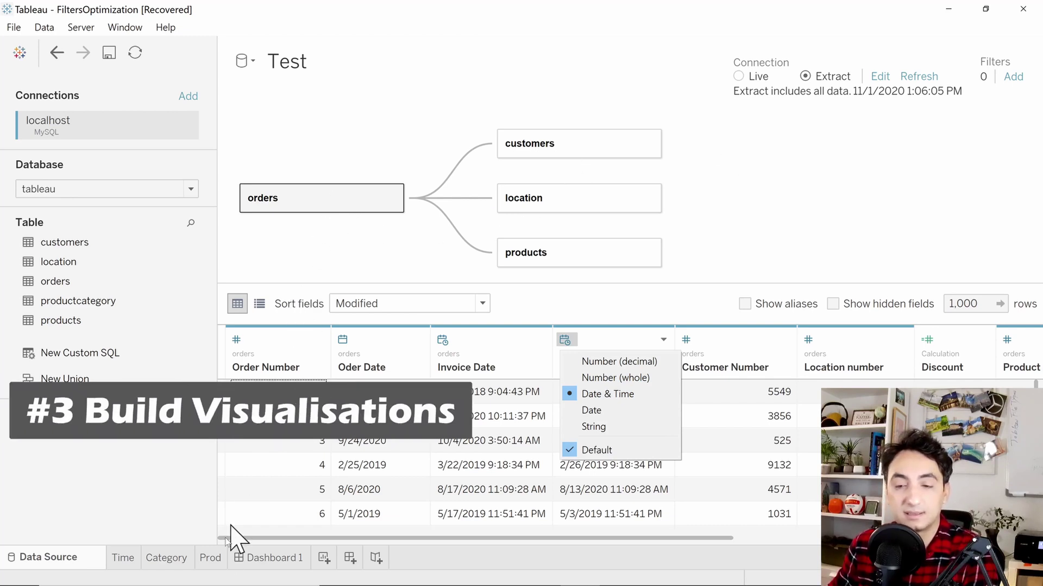
- Look through the Prod worksheet and Dashboard 1, and return to the data source page
click(166, 563)
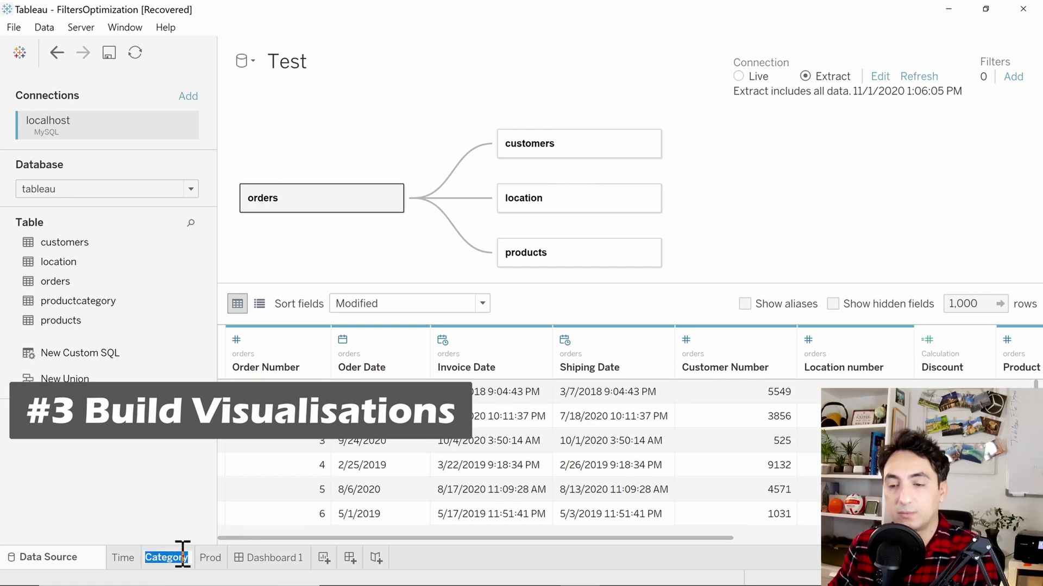
click(208, 557)
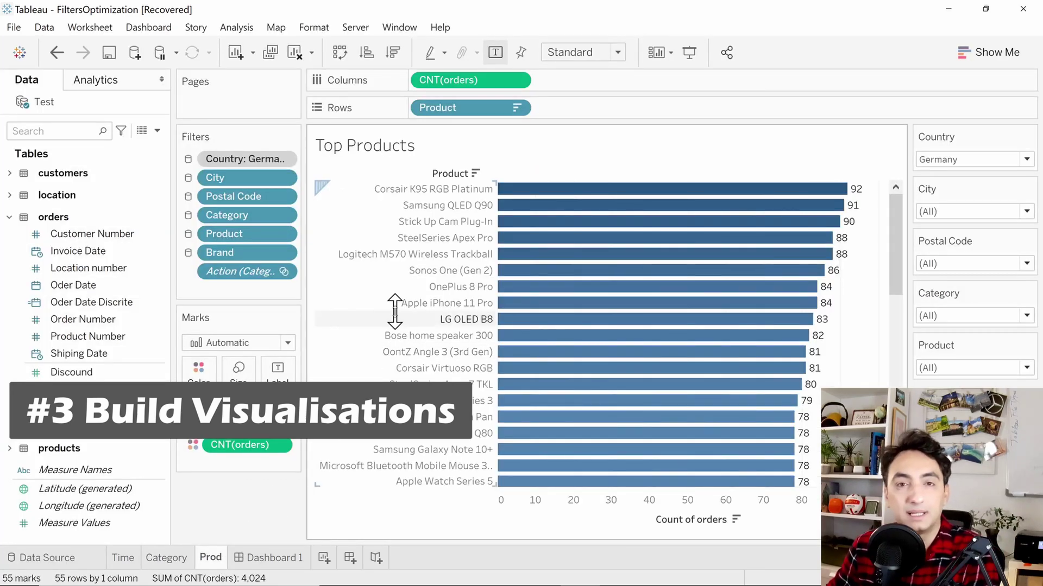
click(272, 558)
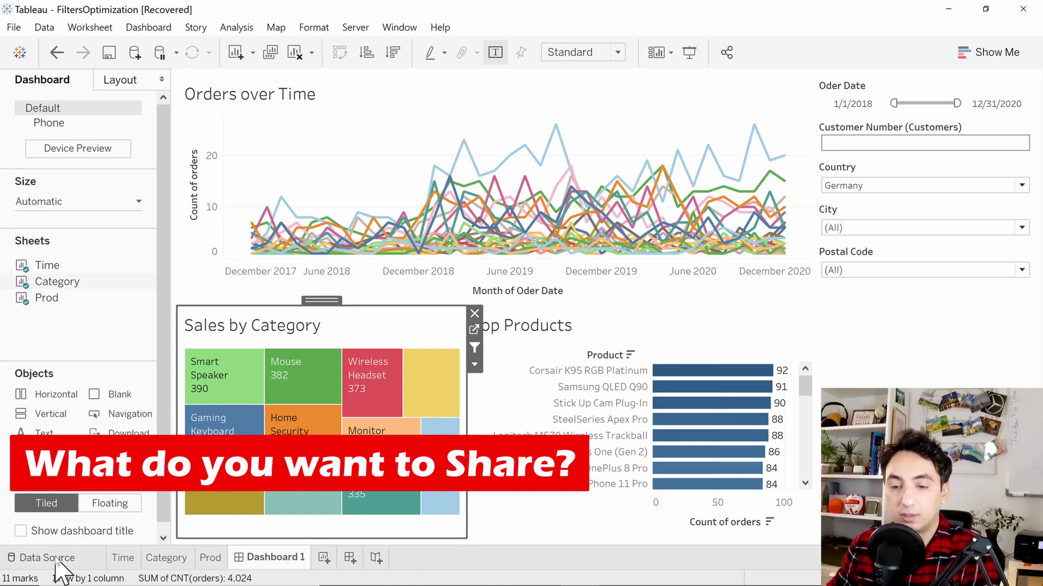
click(24, 561)
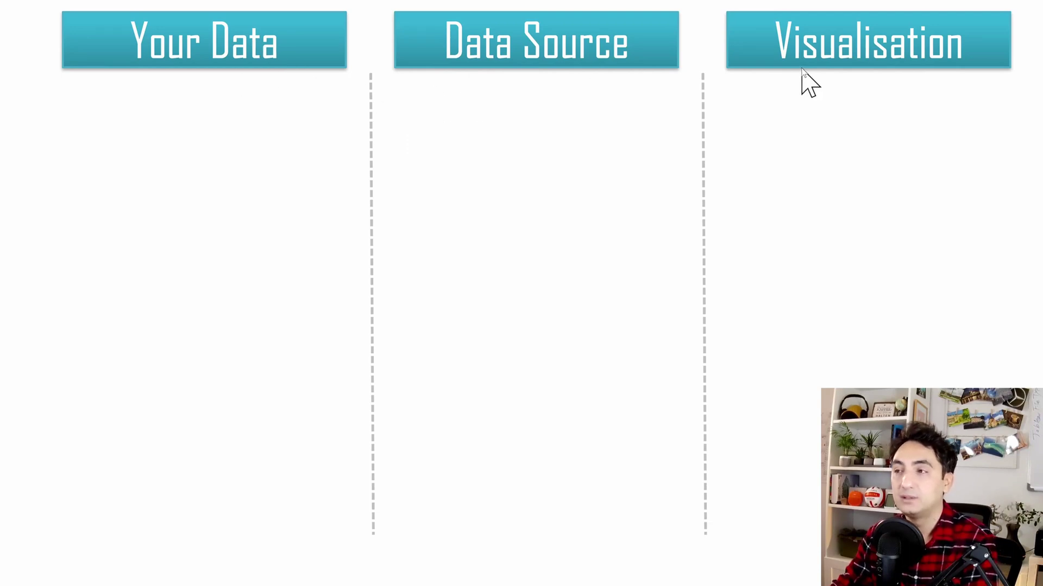
click(655, 122)
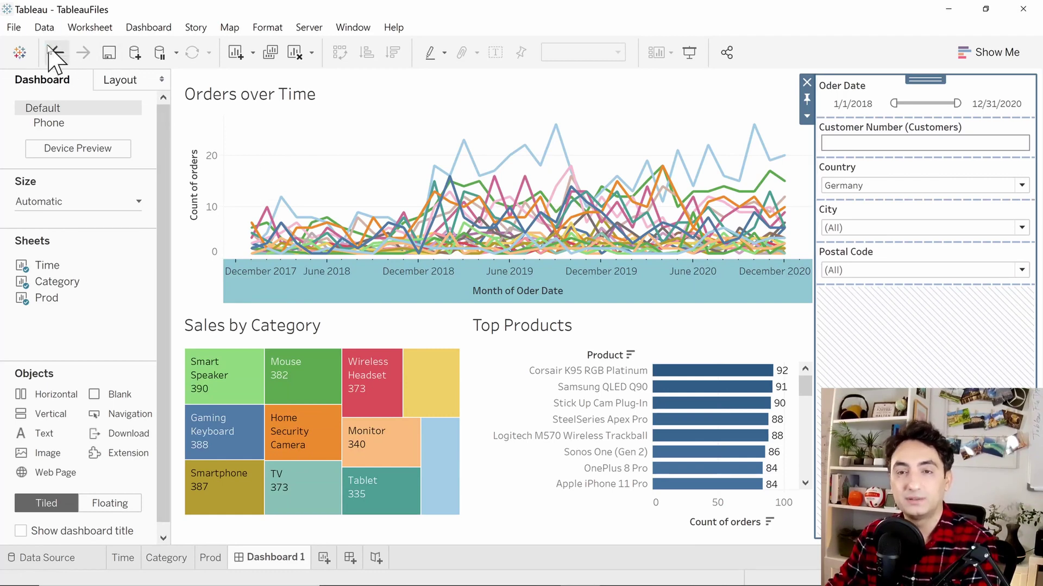
- Open the Save As dialog for the TableauFiles workbook
click(14, 28)
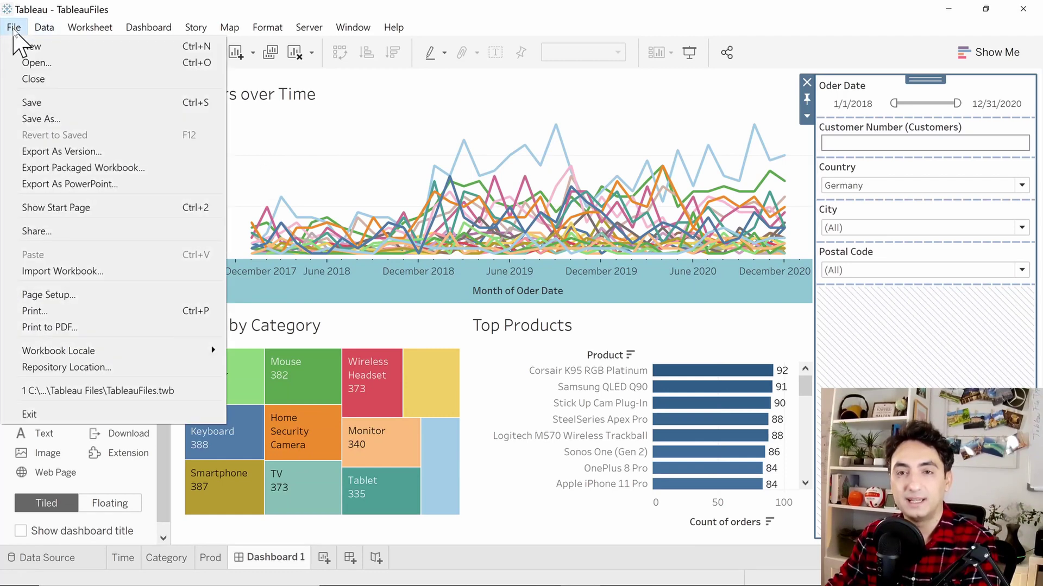
click(67, 119)
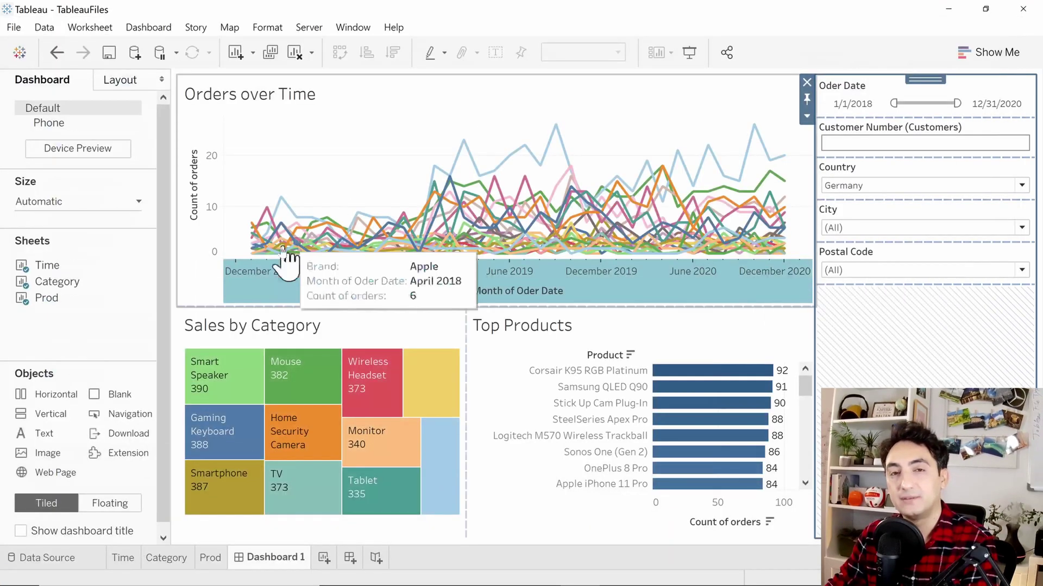
mouse_move(212, 429)
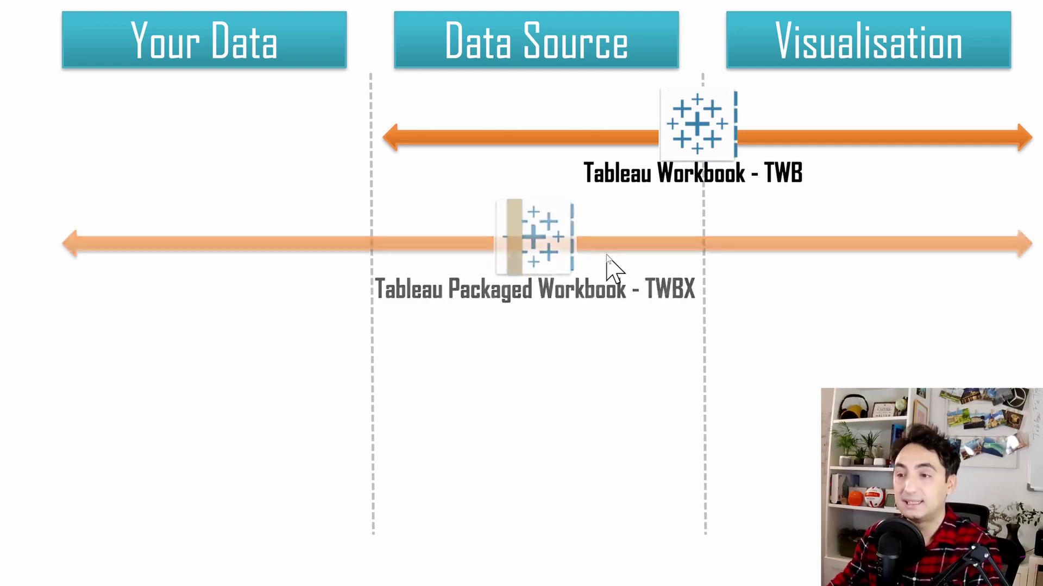
click(555, 247)
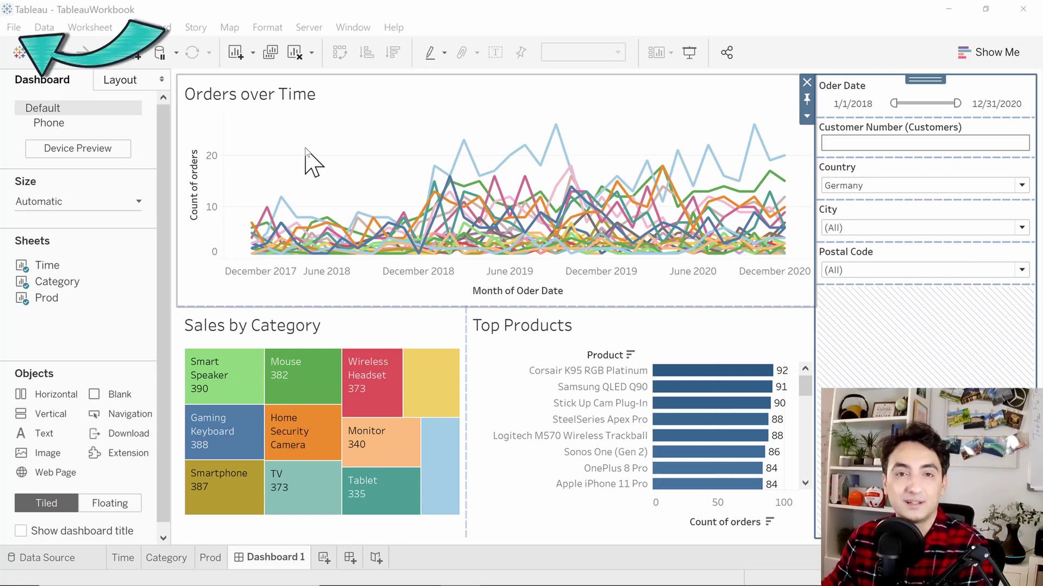
- Save the workbook as the Tableau Packaged Workbook TableauPackagedWorkbook.twbx in the Tableau Files folder and view the file in File Explorer
click(20, 29)
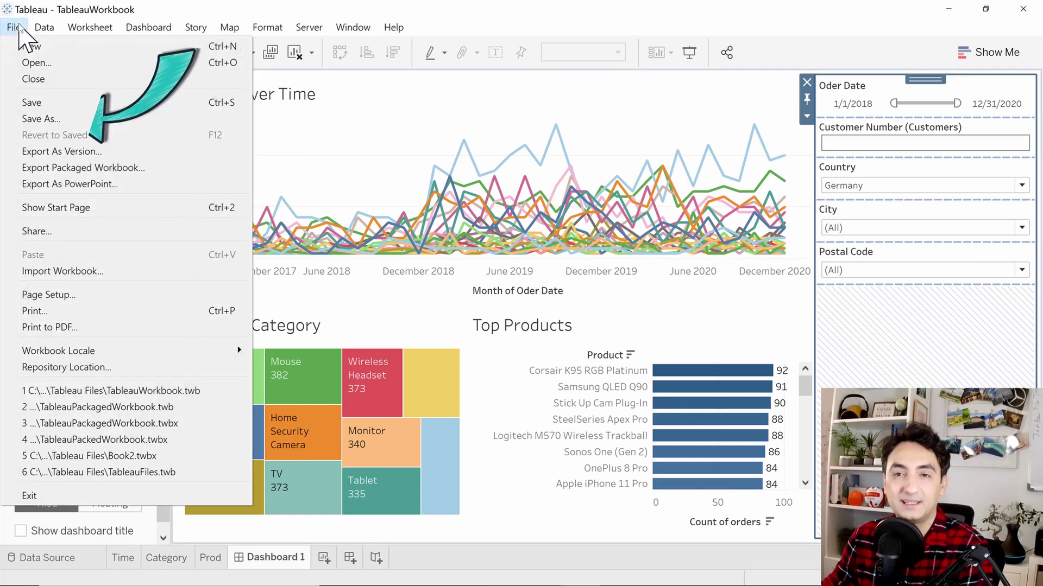
click(46, 119)
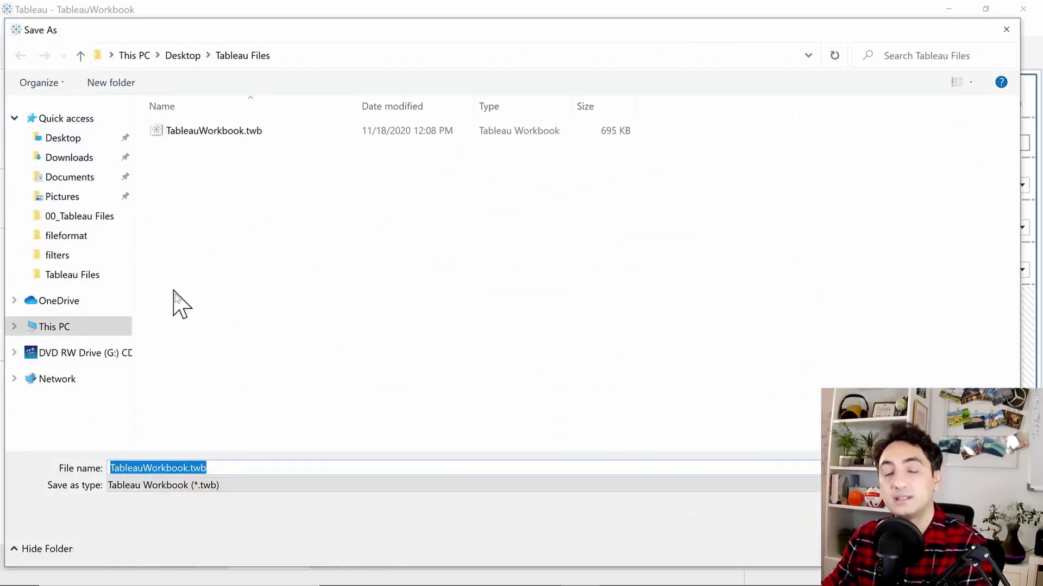
click(250, 487)
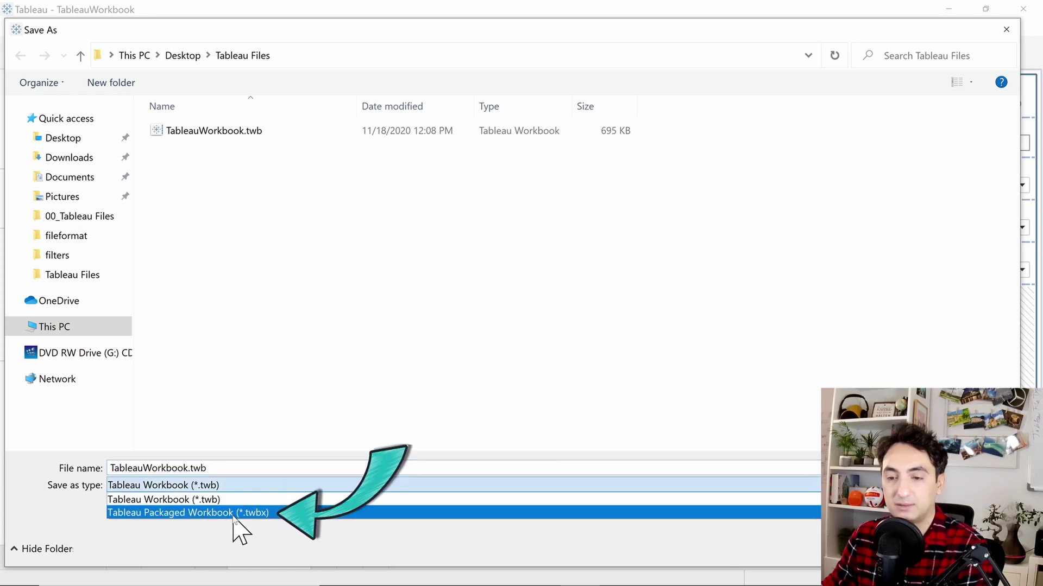
click(225, 512)
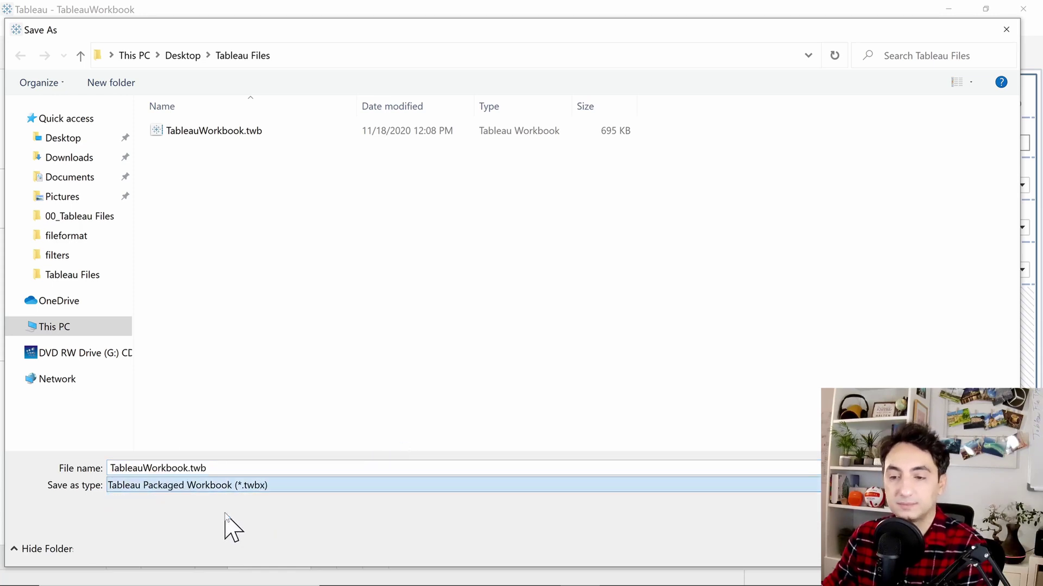
double_click(145, 468)
click(145, 468)
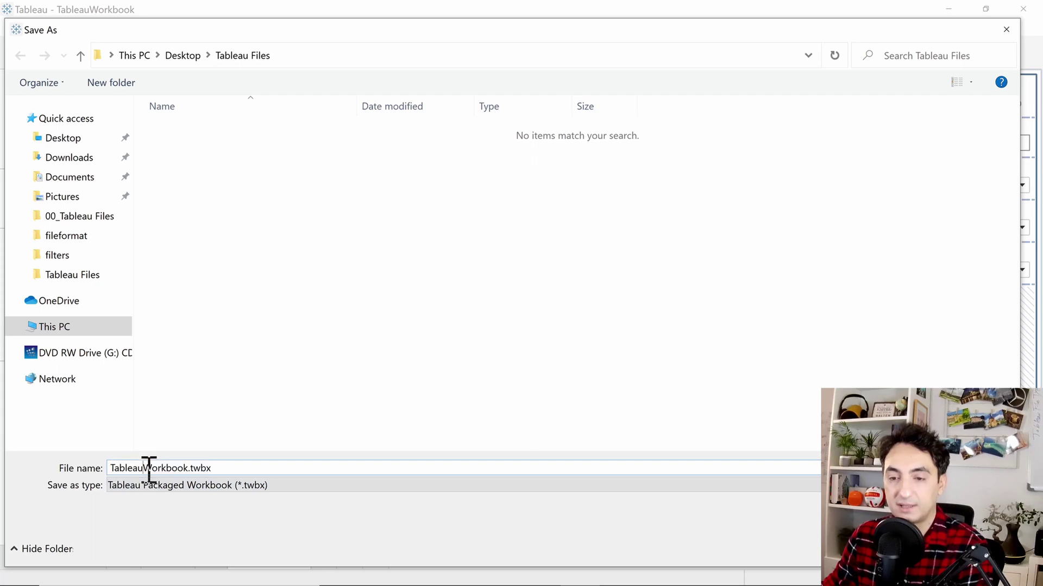
text(Packaged)
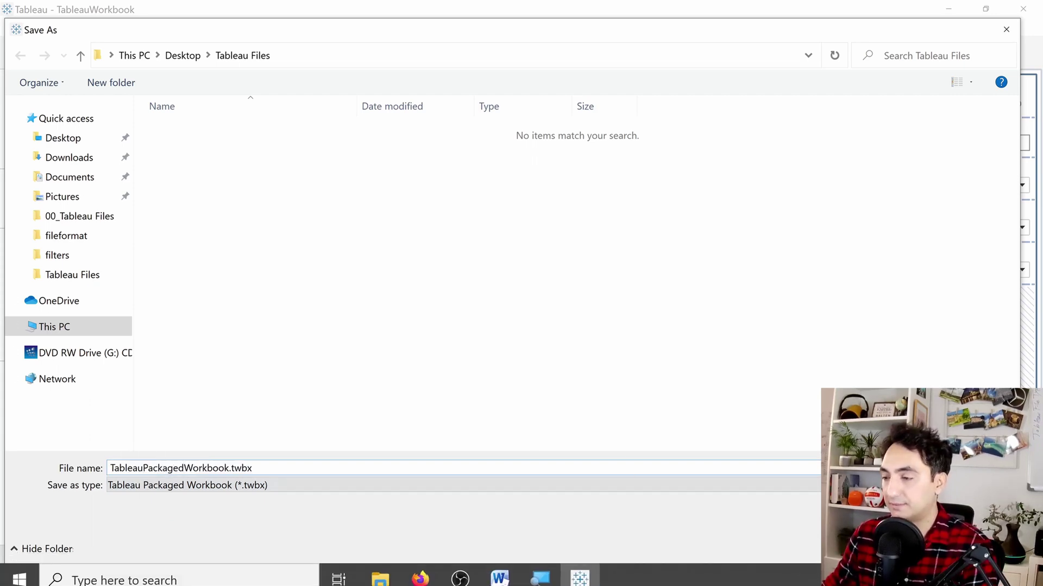
key(Return)
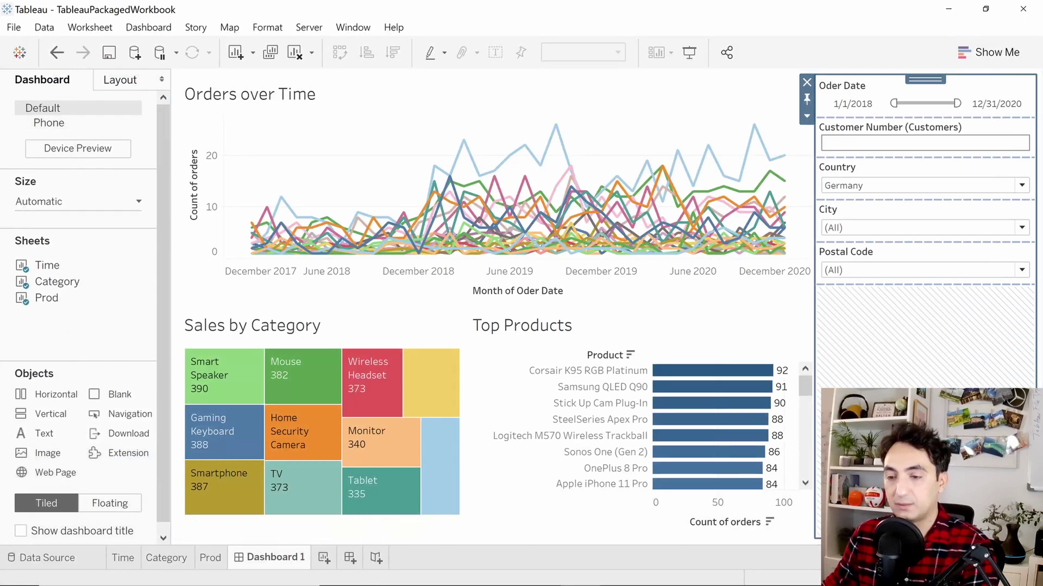
click(380, 573)
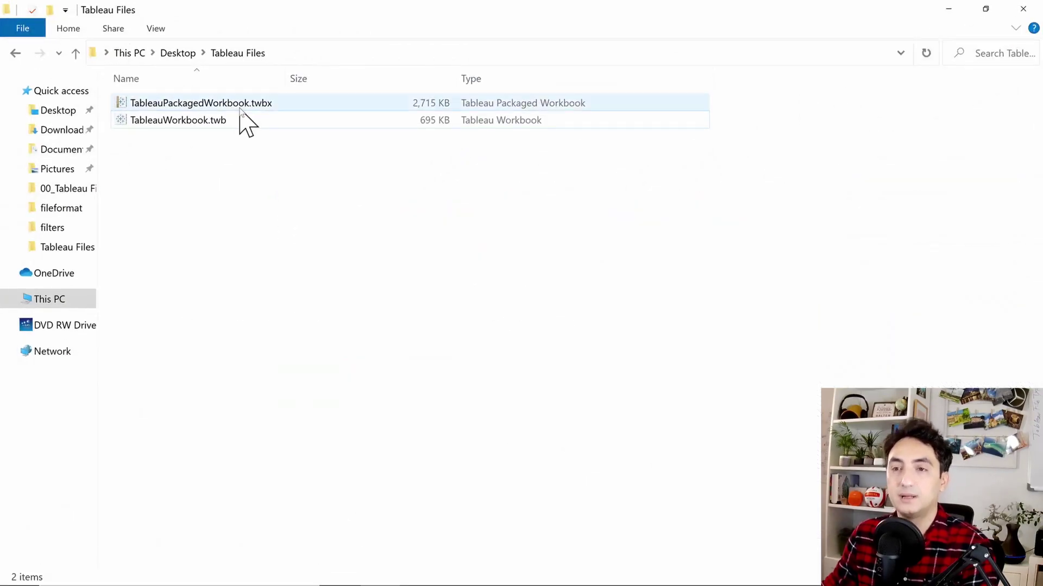
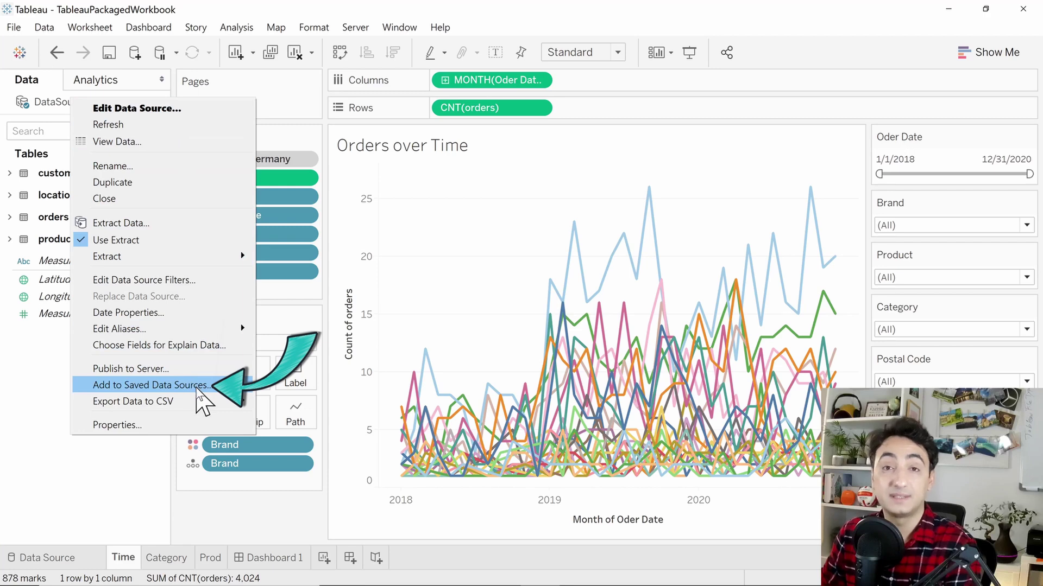
- Add the data source to the saved data sources as DataSource.tds in the Tableau Files folder and view it in File Explorer
click(197, 387)
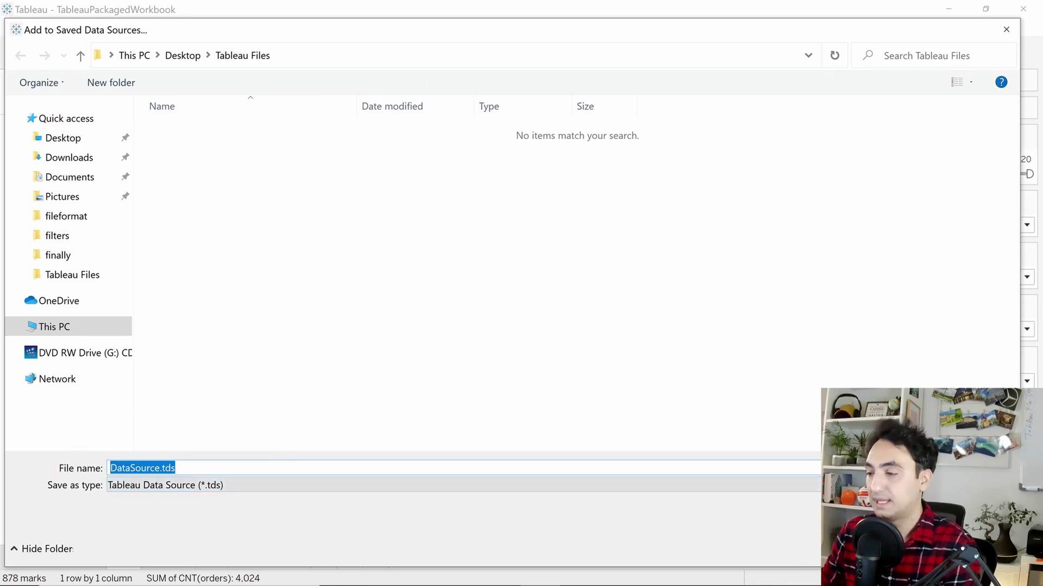
key(Return)
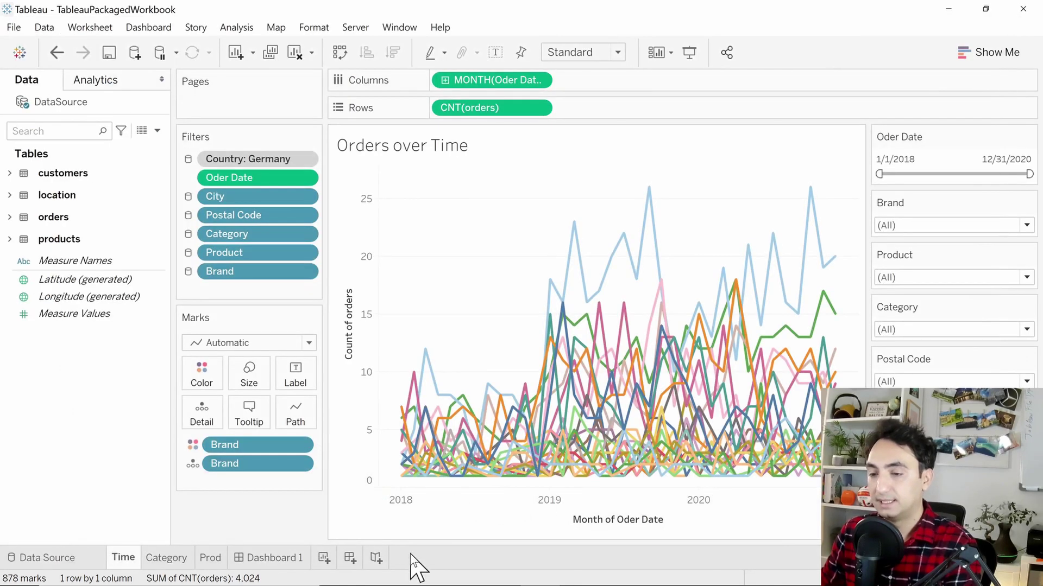
click(380, 570)
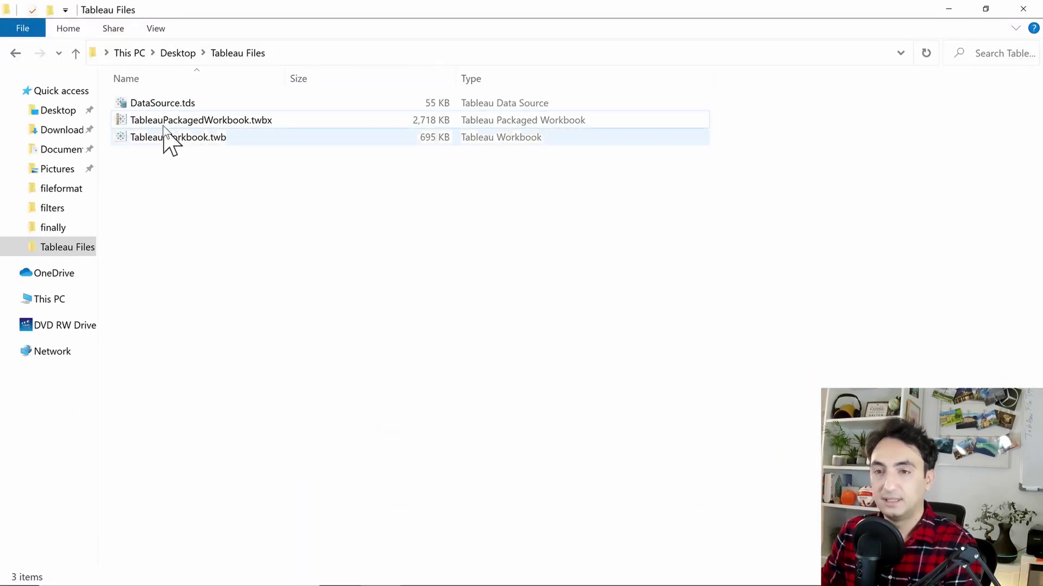
click(166, 104)
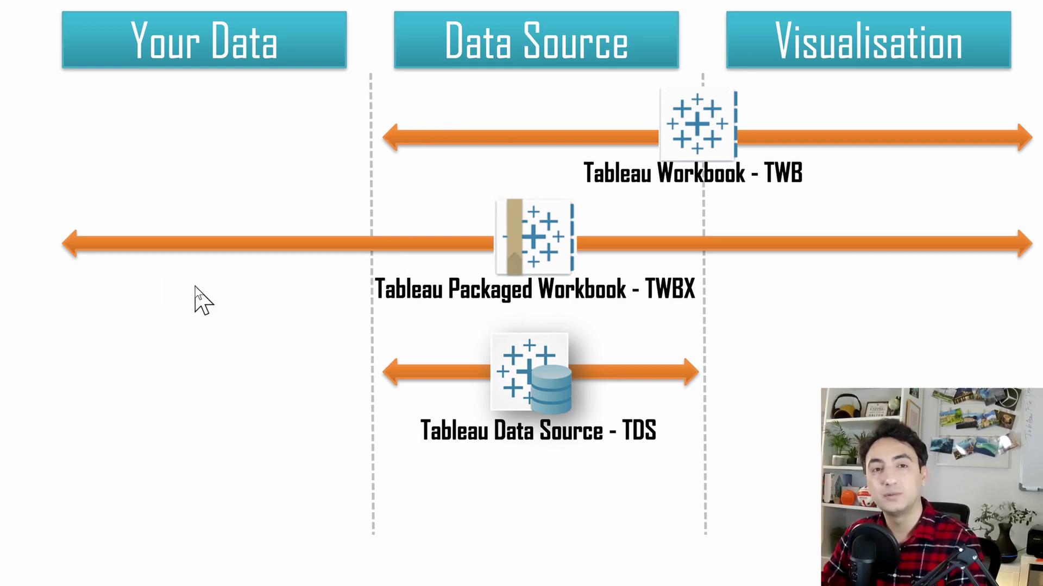
click(207, 302)
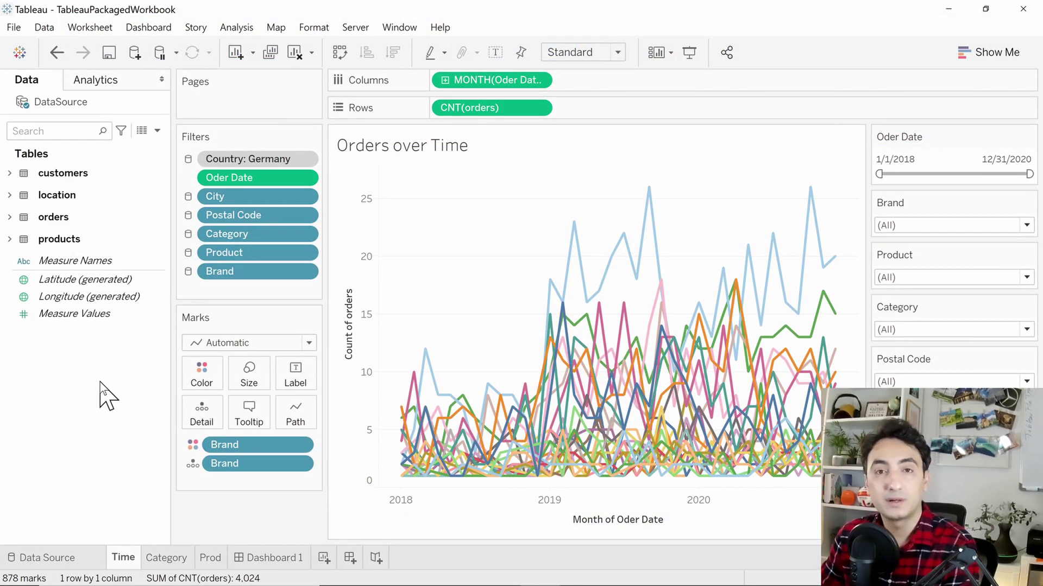
- Save the data source as the Tableau Packaged Data Source PackagedDataSource.tdsx in the Tableau Files folder and view it in File Explorer
right_click(65, 102)
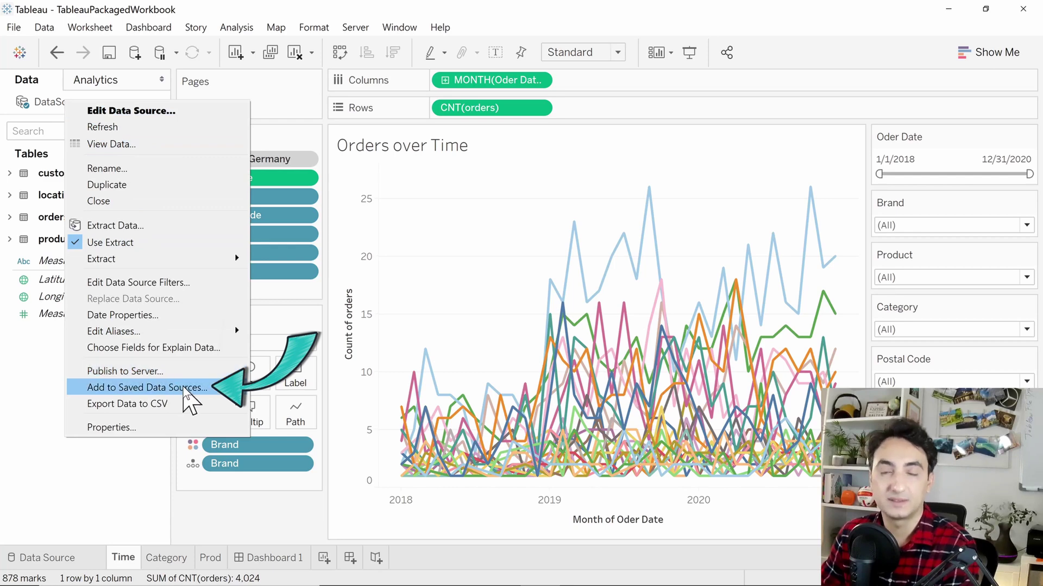
click(184, 387)
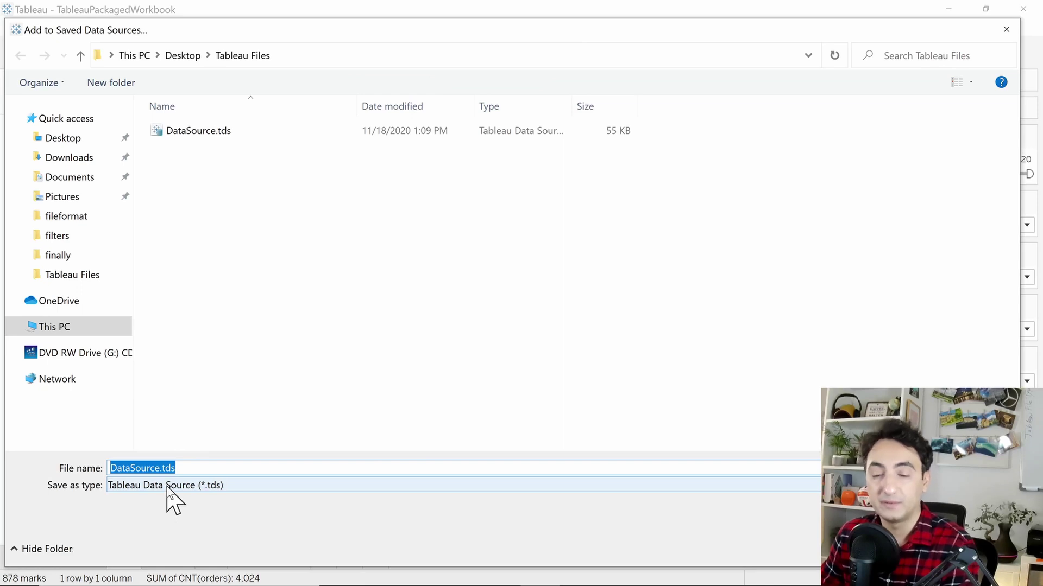
click(177, 485)
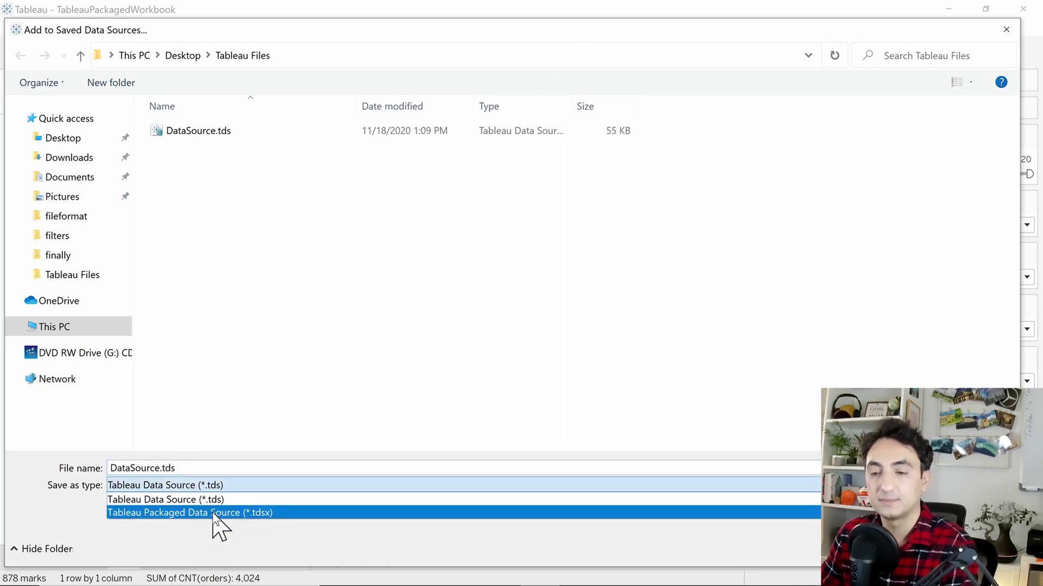
click(214, 513)
click(112, 469)
double_click(115, 468)
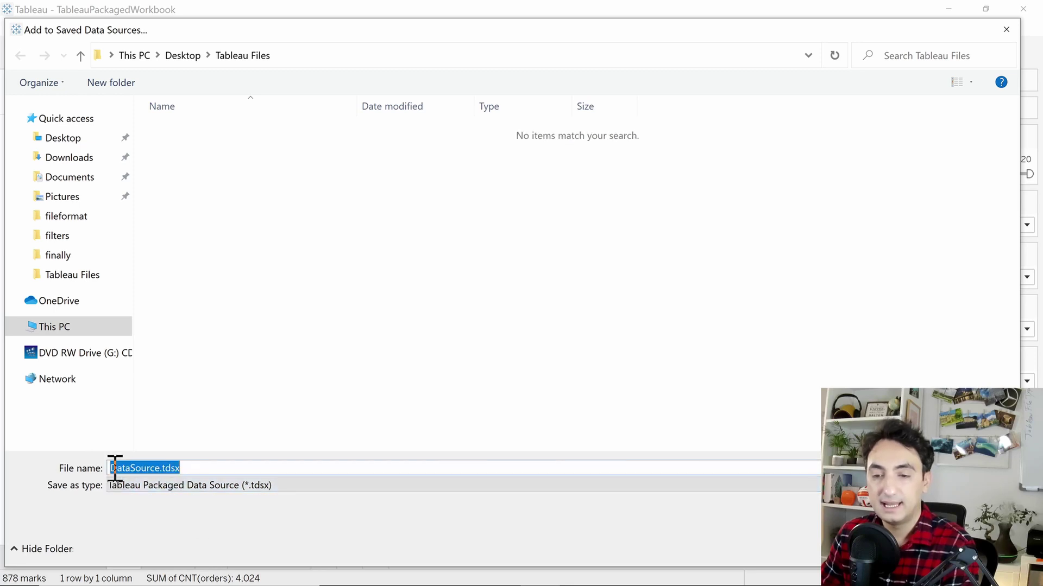
click(115, 468)
text(Packaged)
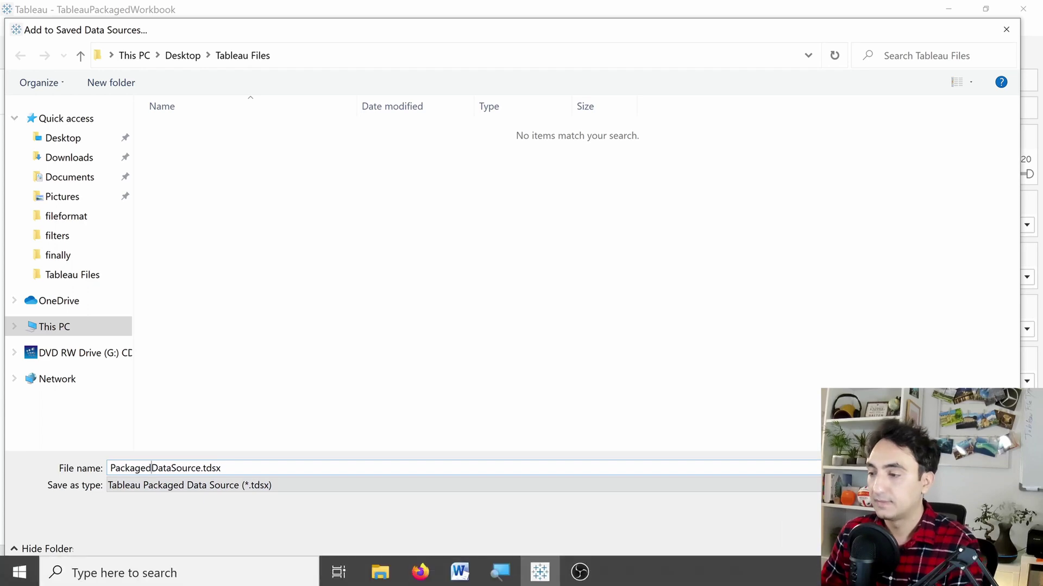
key(Return)
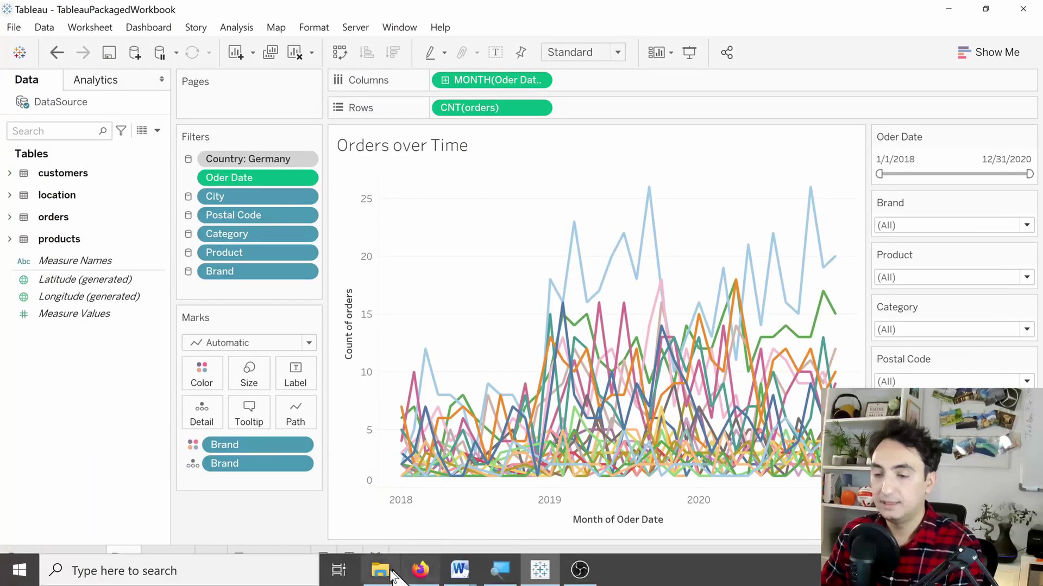
click(380, 581)
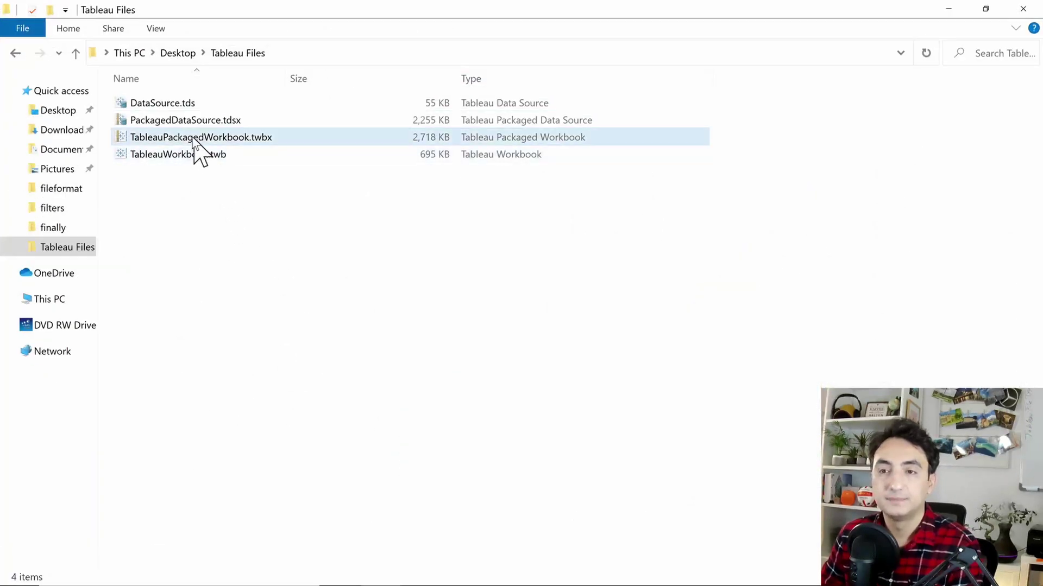
click(196, 120)
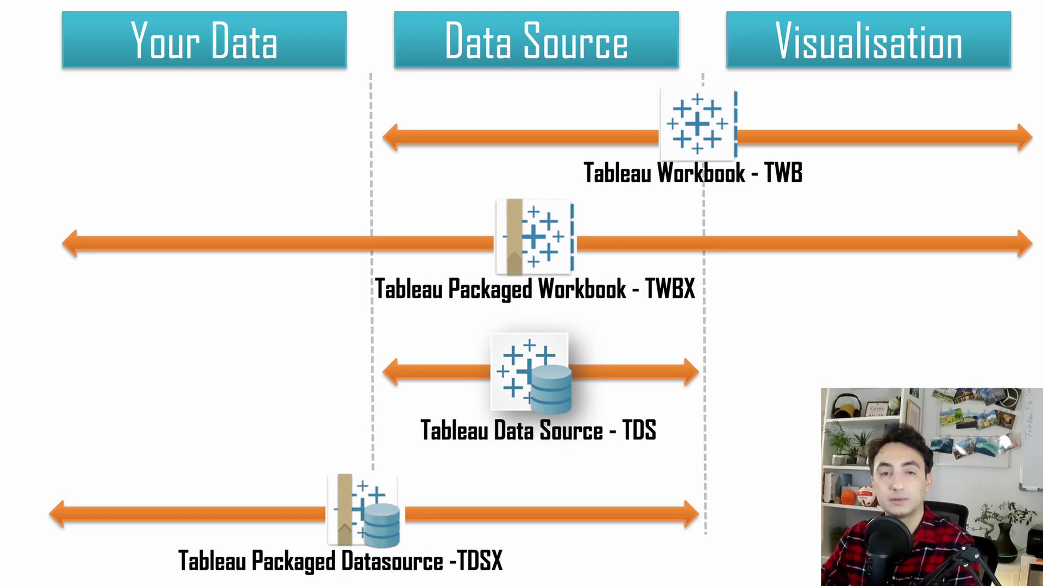
- Open the saved data source DataSource and switch its connection from Live to Extract
click(85, 353)
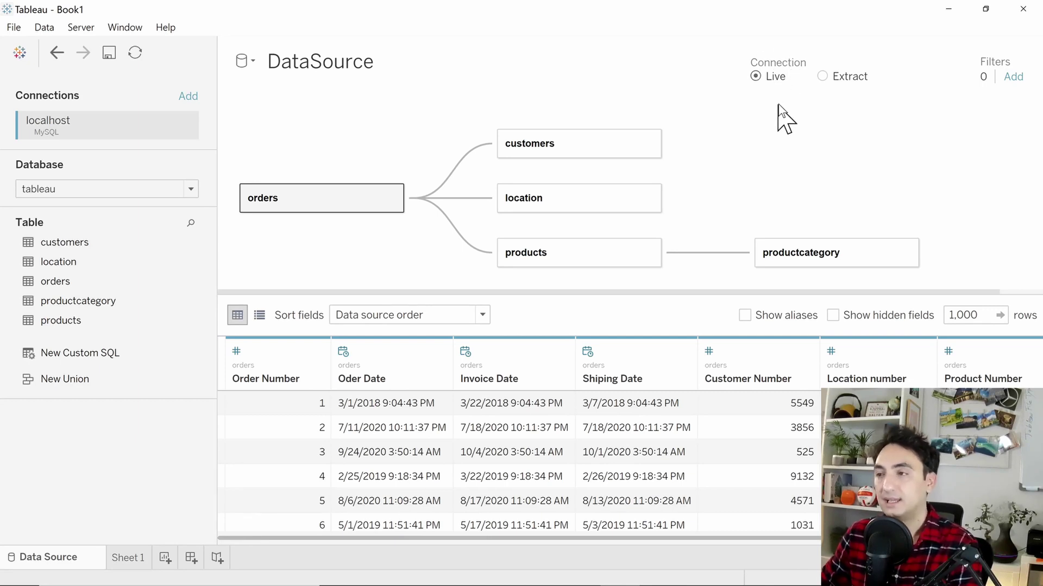
click(823, 77)
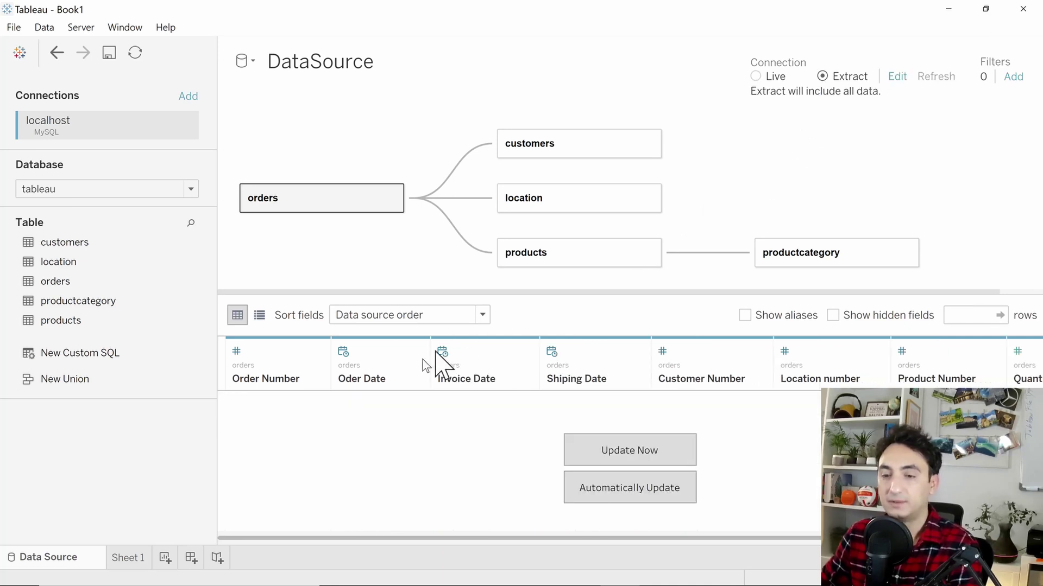
- Go to Sheet 1 and save the extract as DataSource.hyper in the Datasources folder of My Tableau Repository, viewing the repository's folders first
click(135, 562)
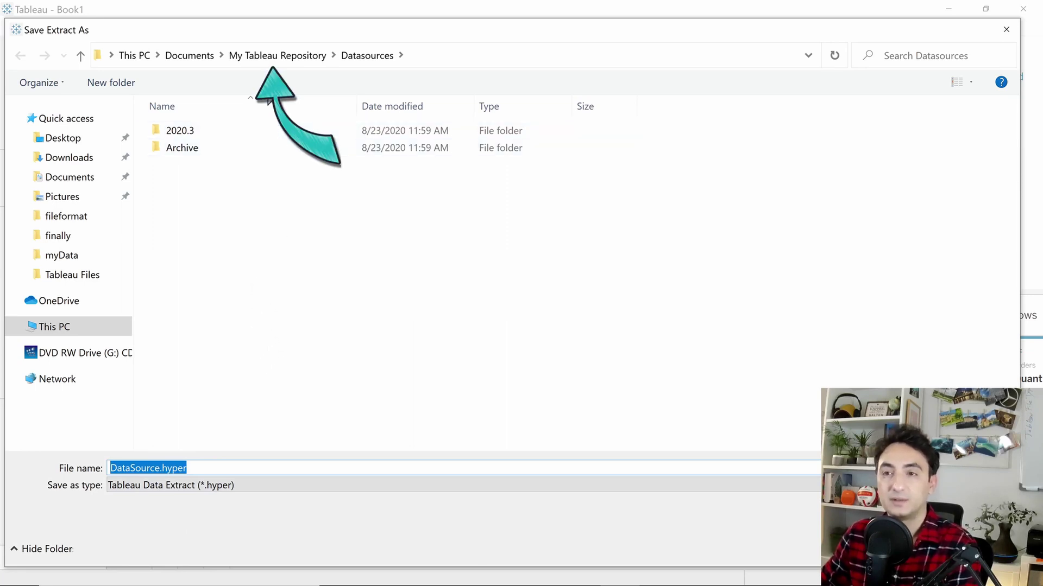
click(272, 57)
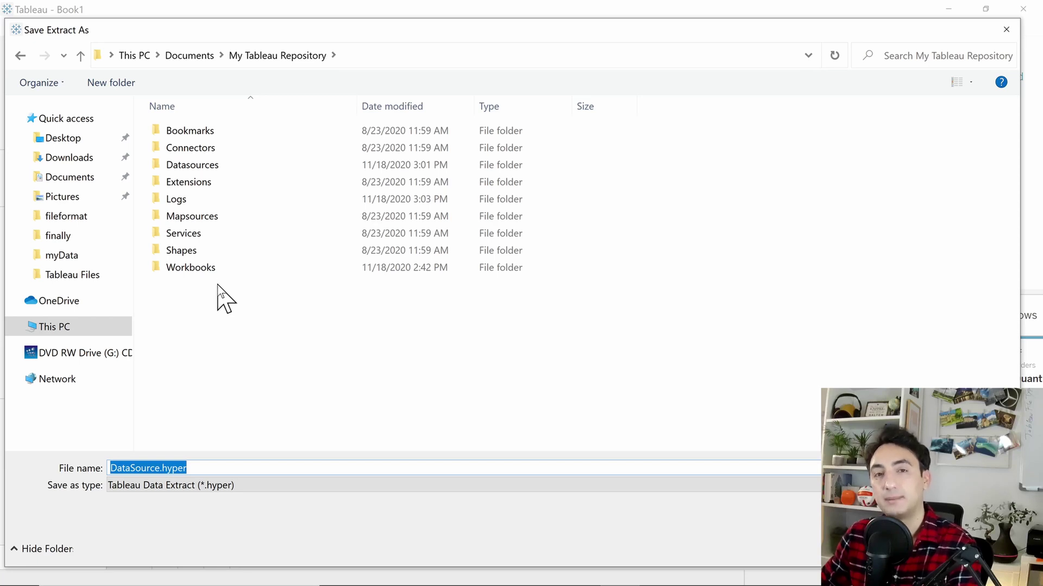
double_click(228, 169)
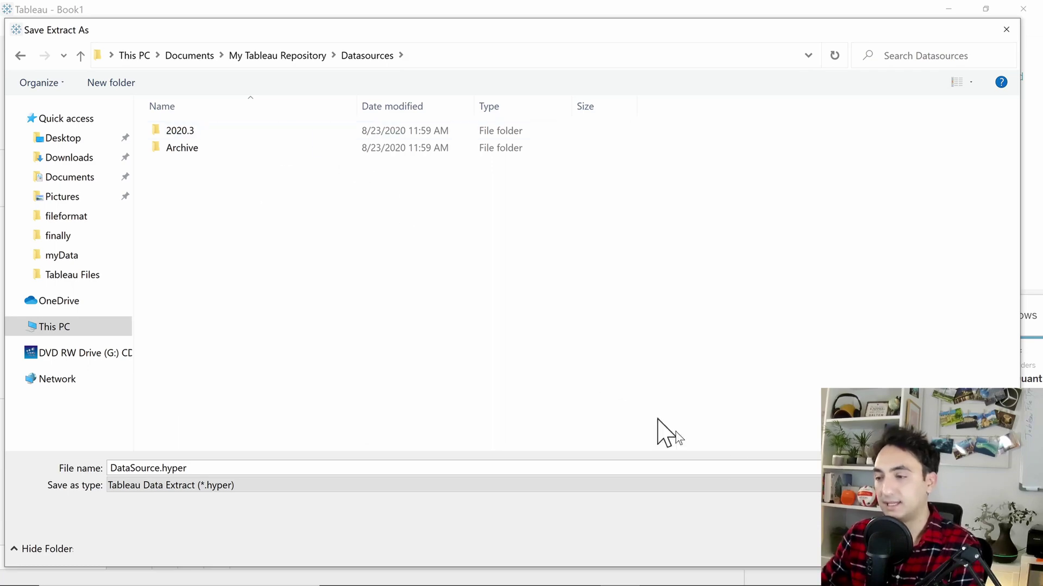
click(917, 549)
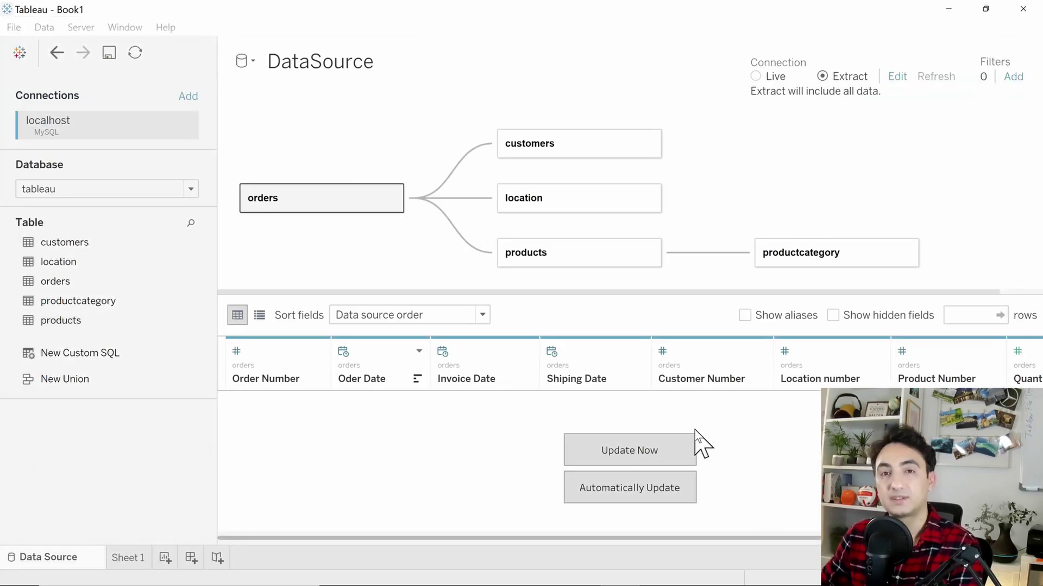